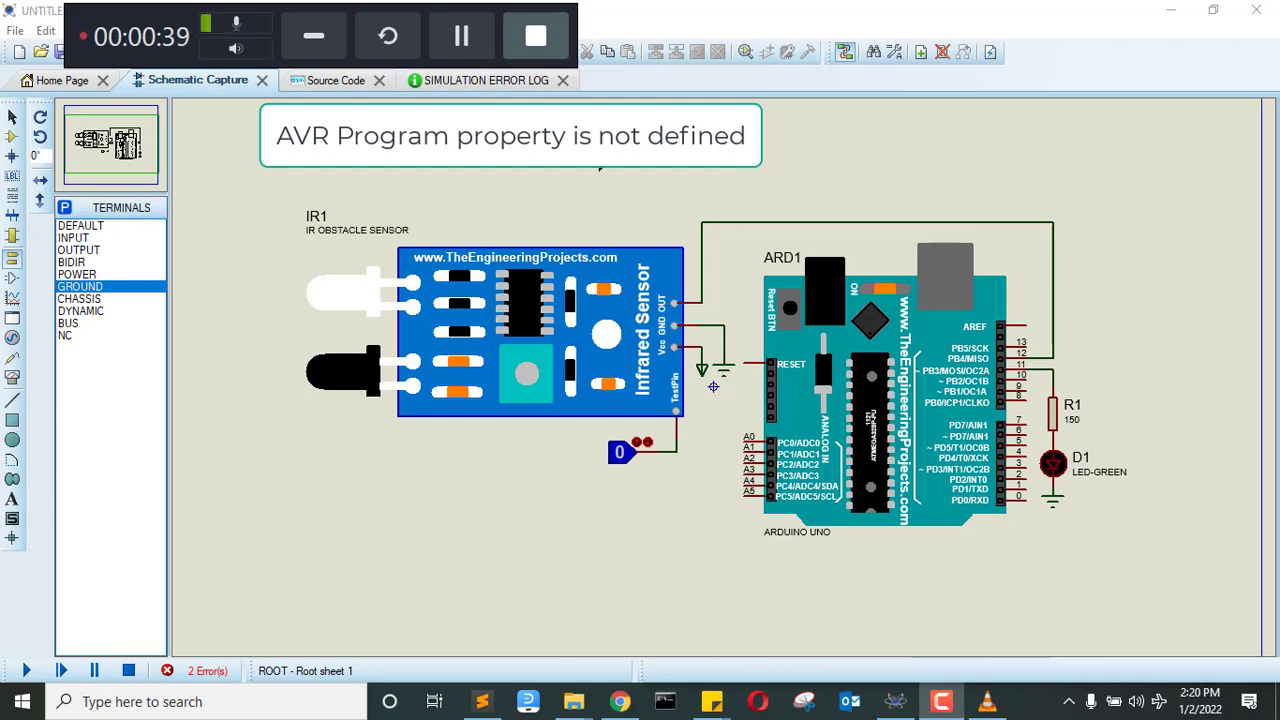
Inspect the IR obstacle sensor and Arduino UNO, then scroll through the Arduino sketch code
{"action": "left_click", "coordinate": [448, 424]}
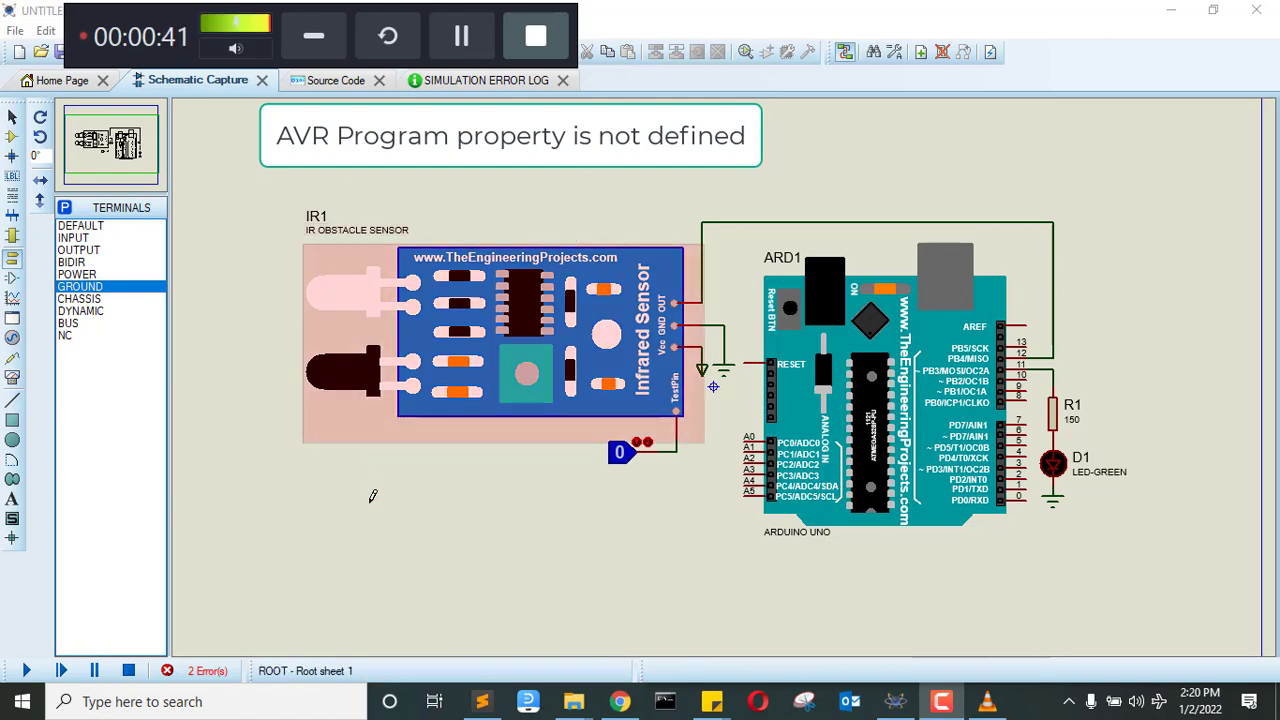
{"action": "left_click", "coordinate": [542, 570]}
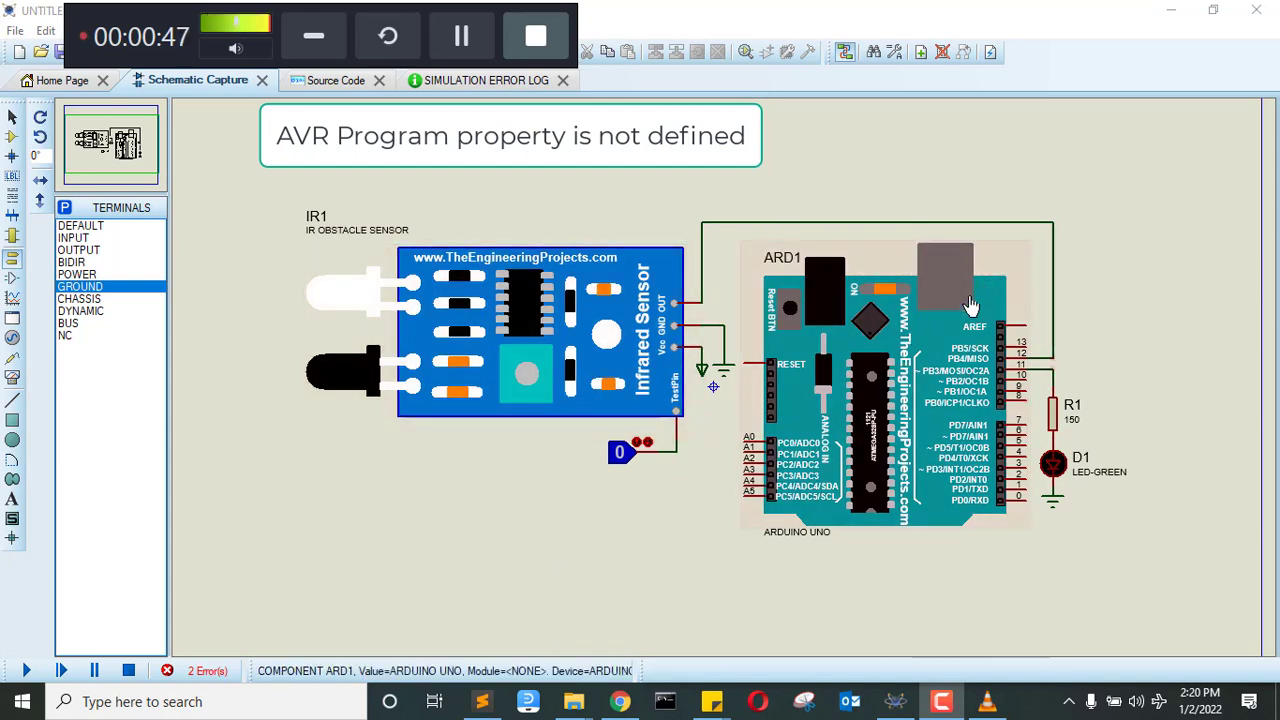
{"action": "left_click", "coordinate": [852, 430]}
{"action": "left_click", "coordinate": [487, 310]}
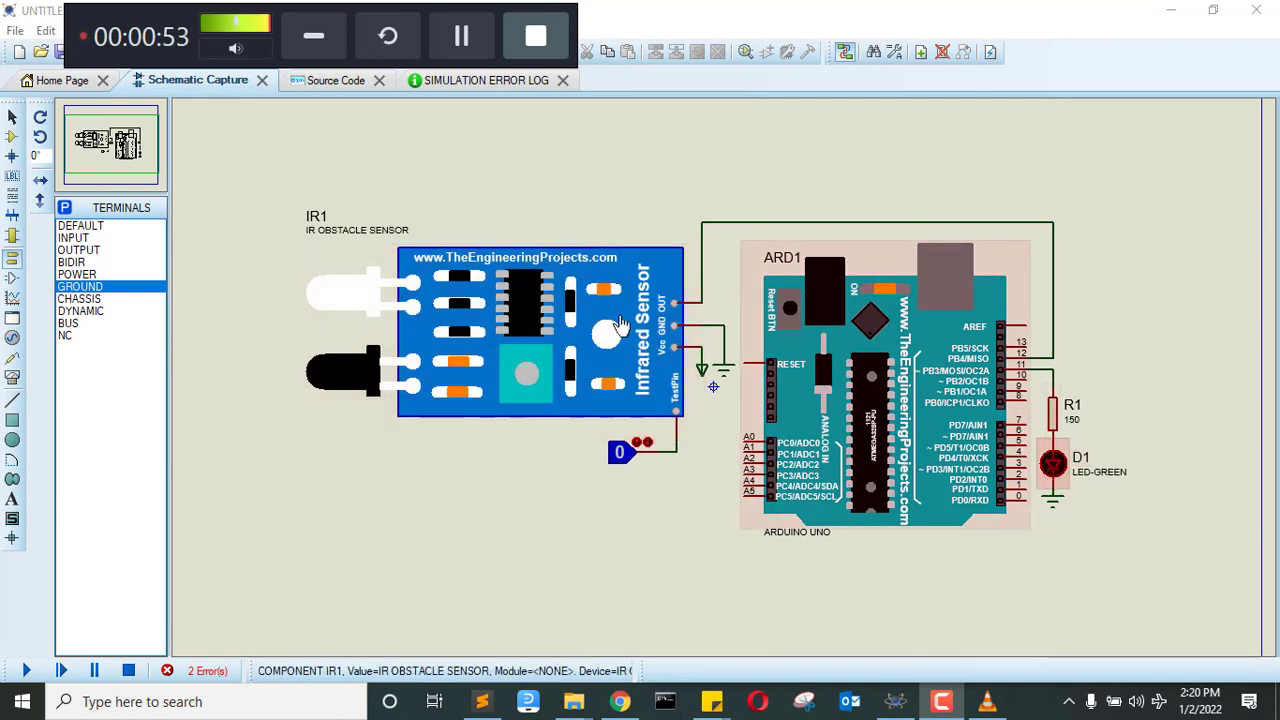
{"action": "left_click", "coordinate": [342, 86]}
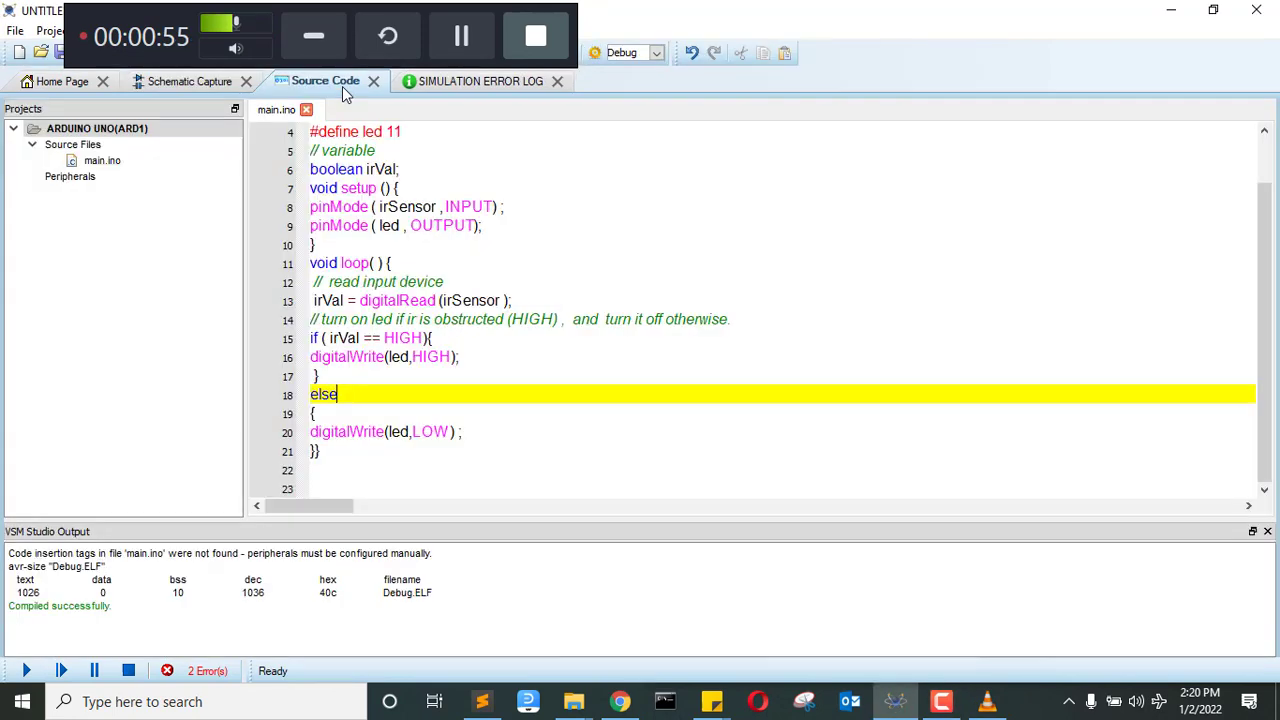
{"action": "scroll", "coordinate": [1265, 313], "scroll_direction": "up", "scroll_amount": 1}
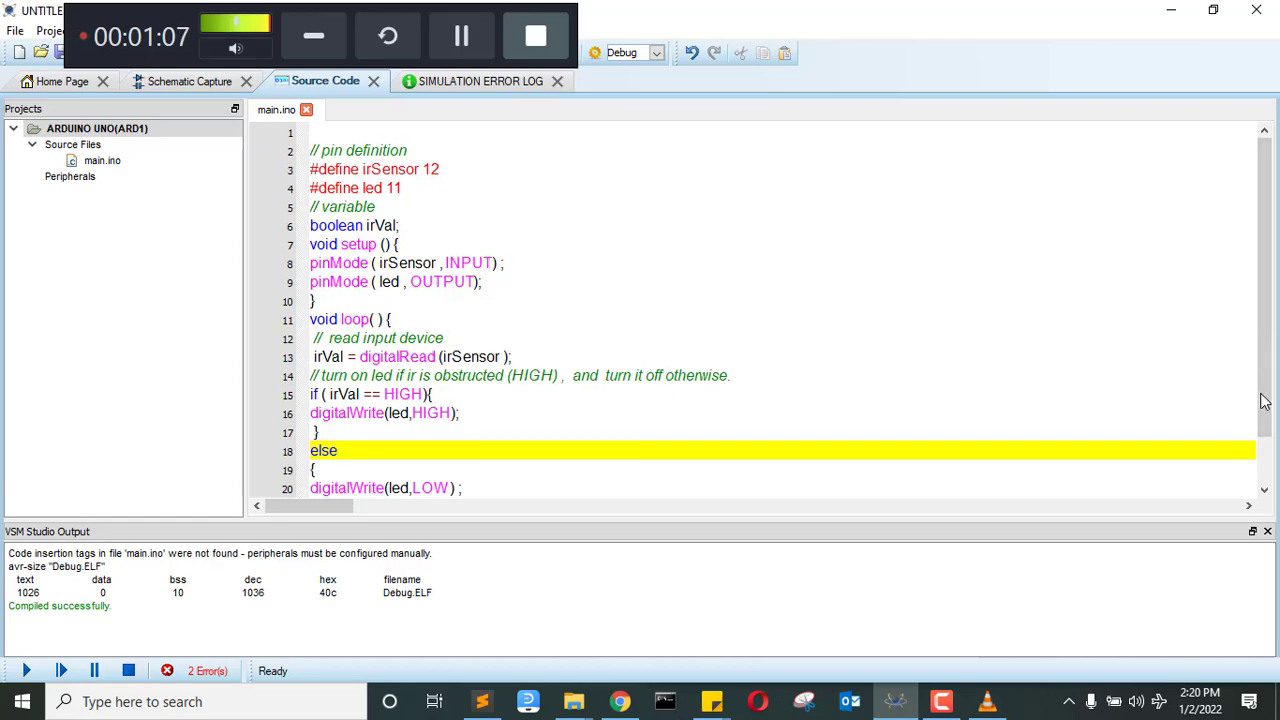
{"action": "scroll", "coordinate": [1267, 401], "scroll_direction": "down", "scroll_amount": 1}
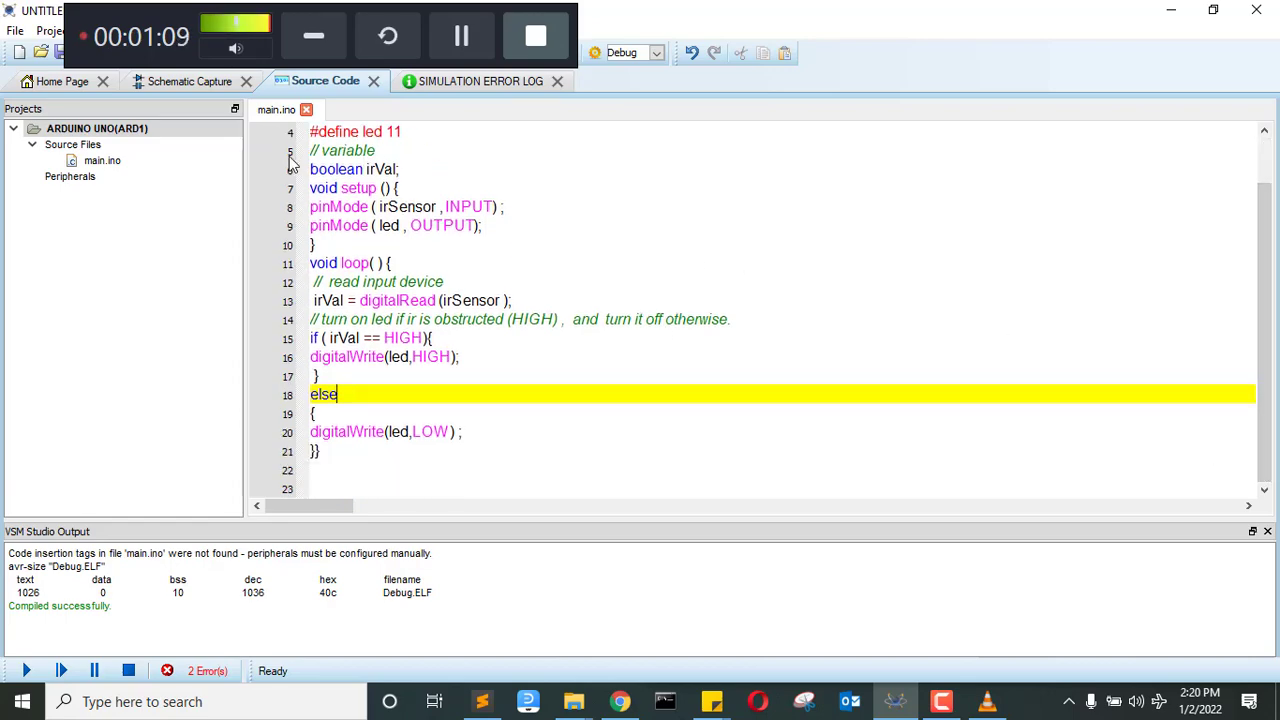
Run the simulation from the schematic and view the log reporting the undefined AVR program property
{"action": "left_click", "coordinate": [190, 80]}
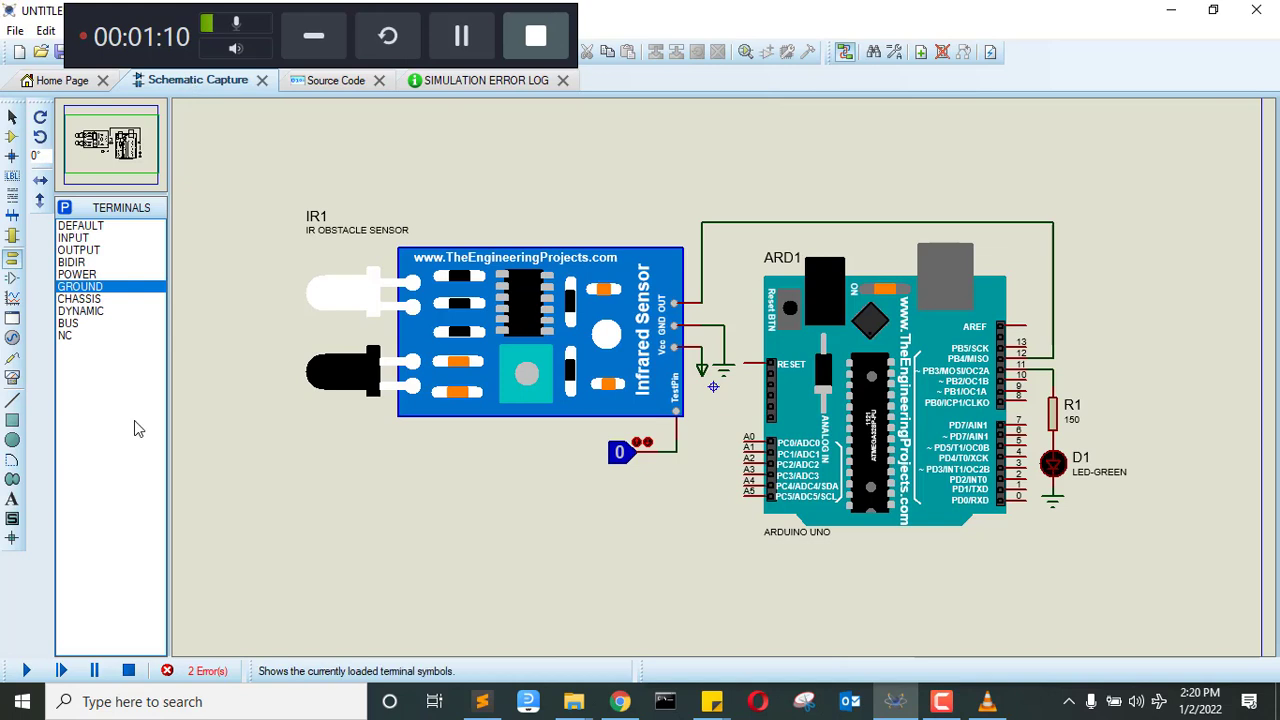
{"action": "left_click", "coordinate": [62, 671]}
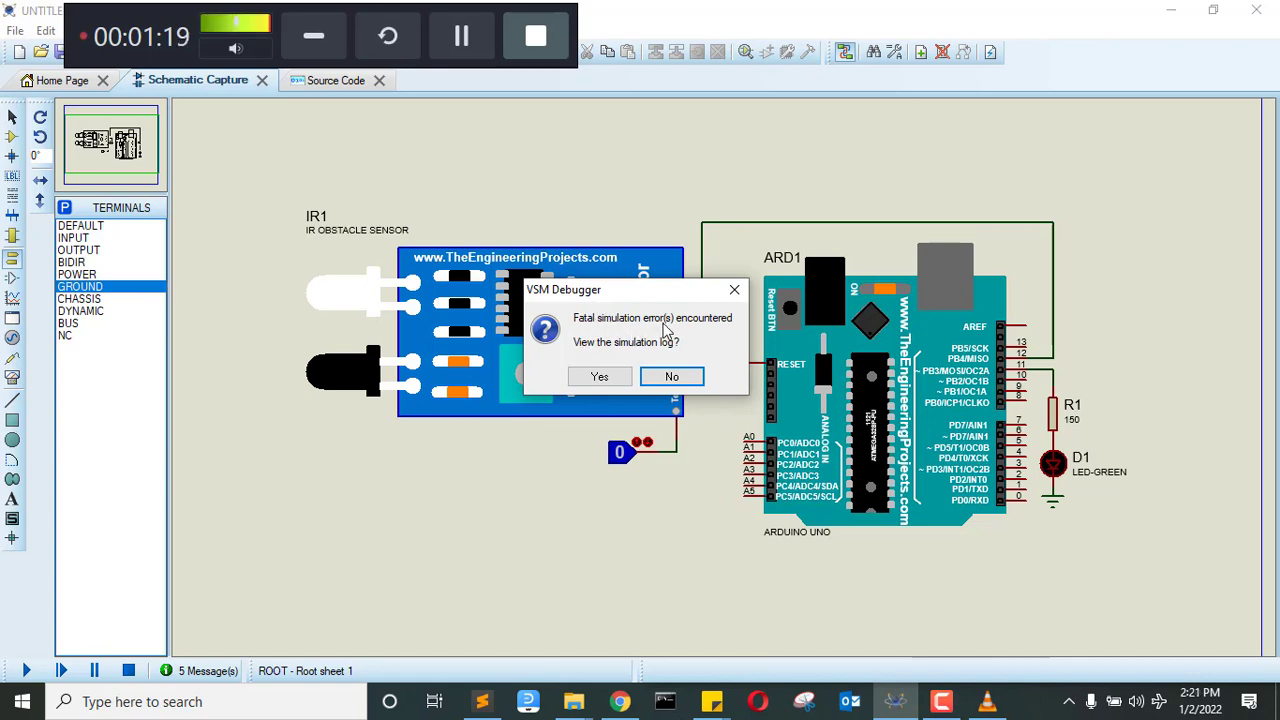
{"action": "left_click", "coordinate": [599, 377]}
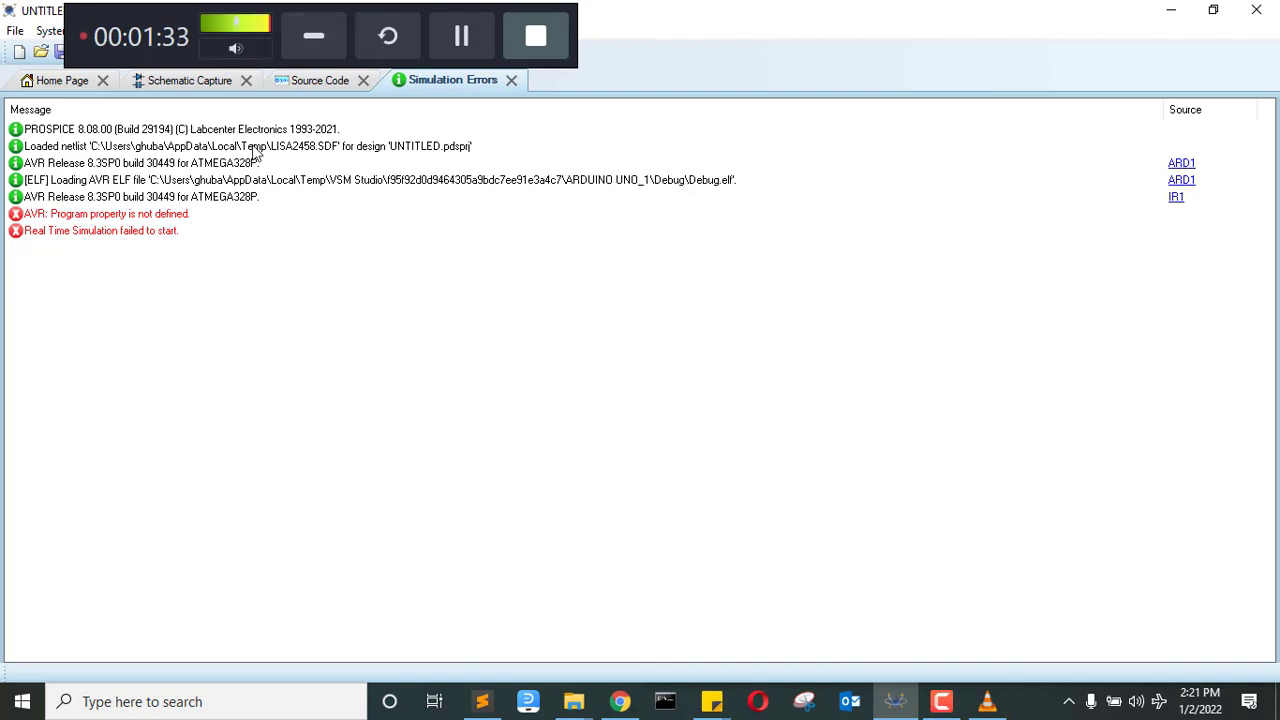
Switch back to the Schematic Capture view of the Arduino and IR sensor circuit
{"action": "left_click", "coordinate": [203, 84]}
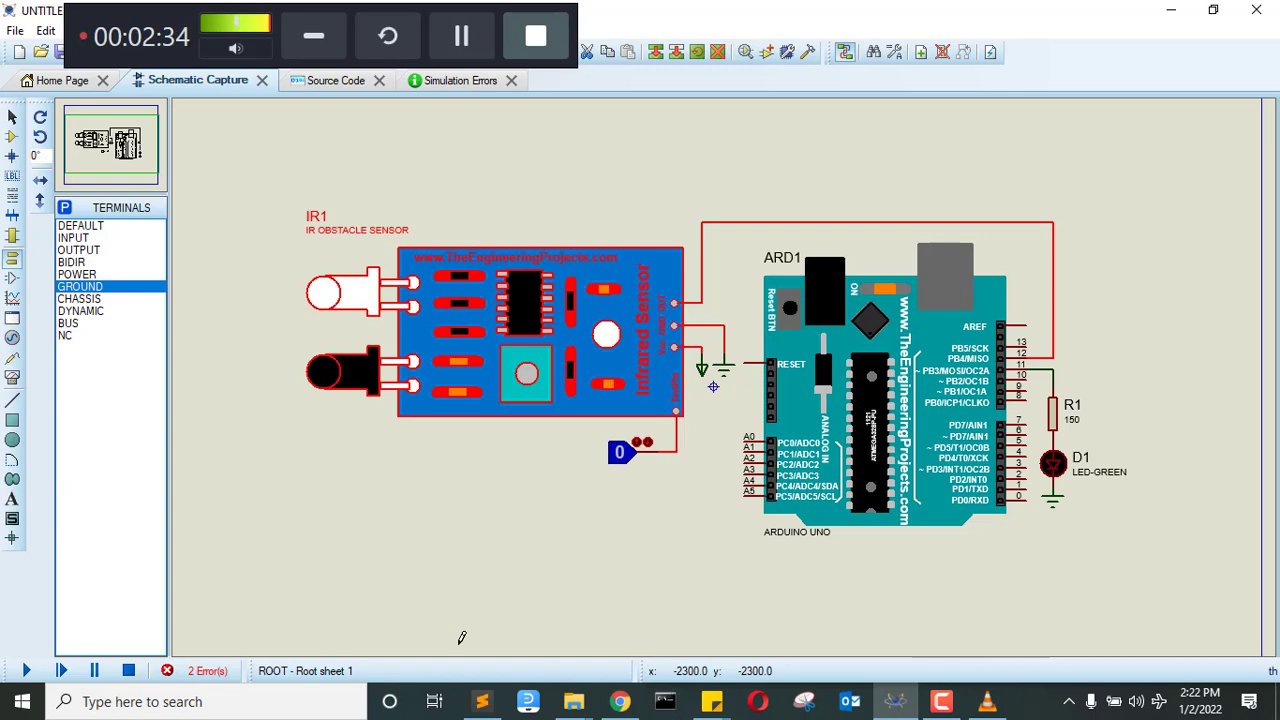
Set IR1's Program File to InfraredSensorsTEP.HEX from Proteus 8 Professional\DATA\LIBRARY
{"action": "double_click", "coordinate": [518, 323]}
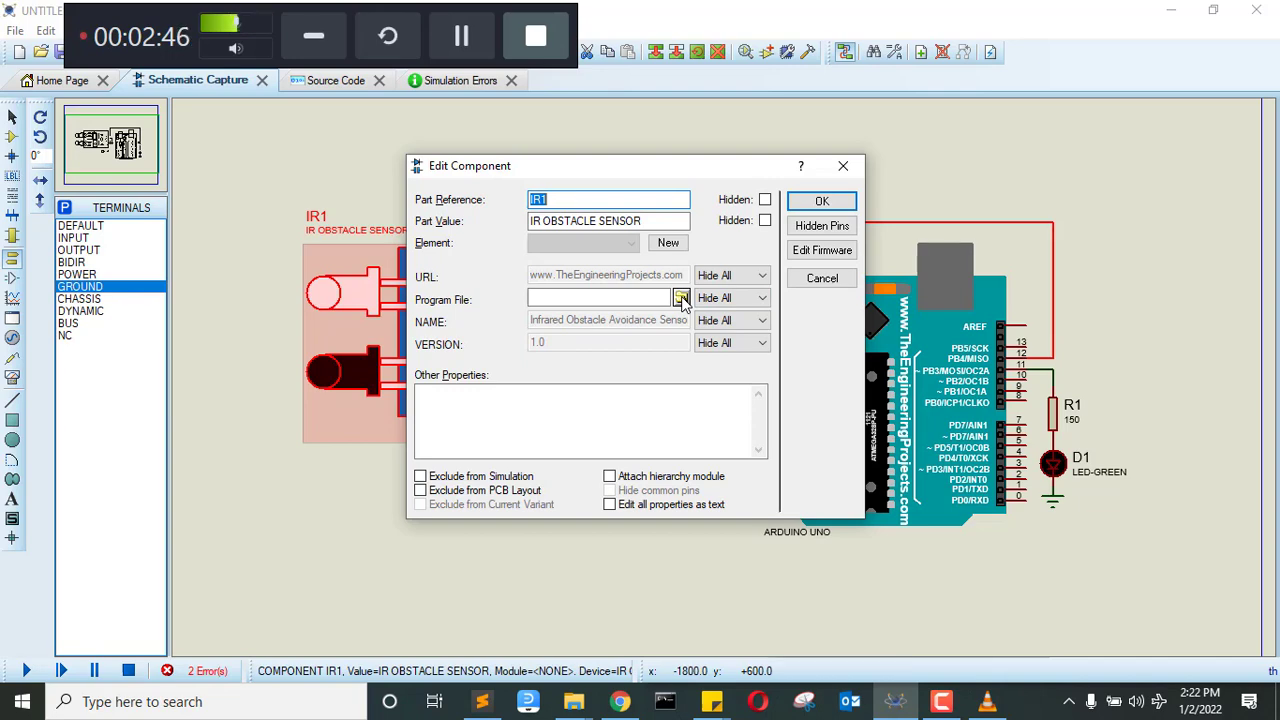
{"action": "left_click", "coordinate": [680, 298]}
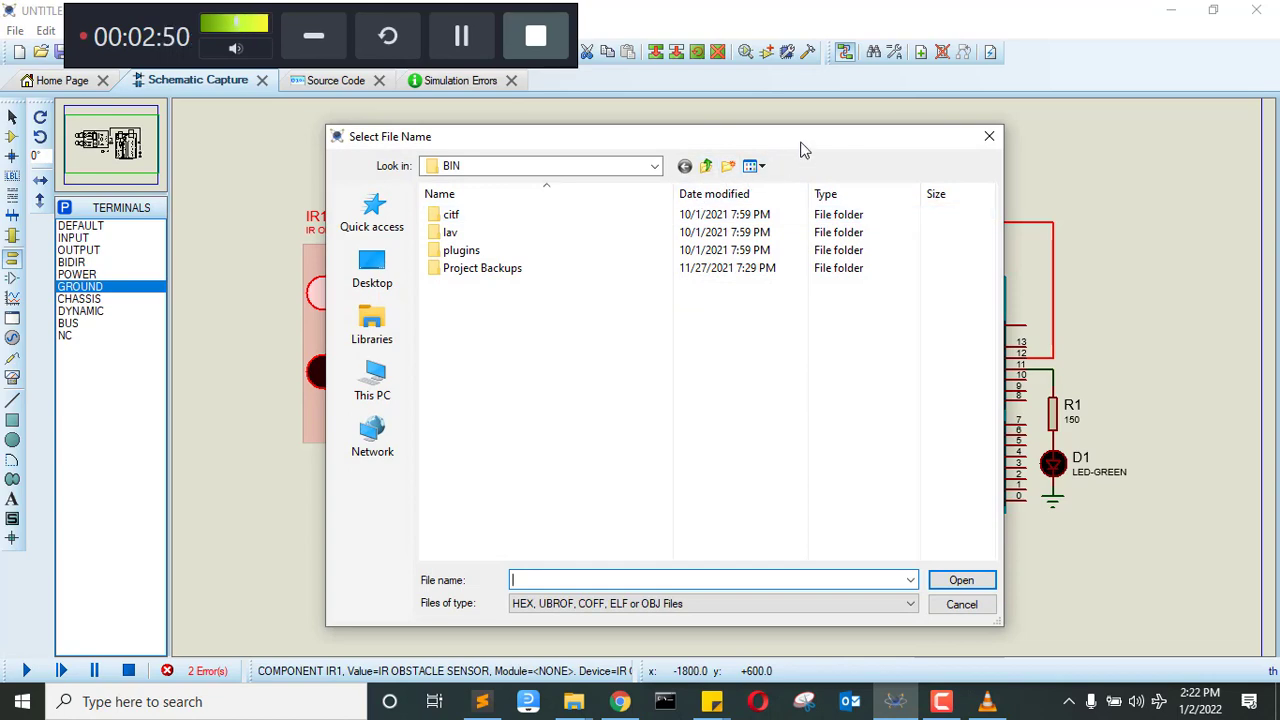
{"action": "left_click_drag", "start_coordinate": [800, 149], "coordinate": [968, 172]}
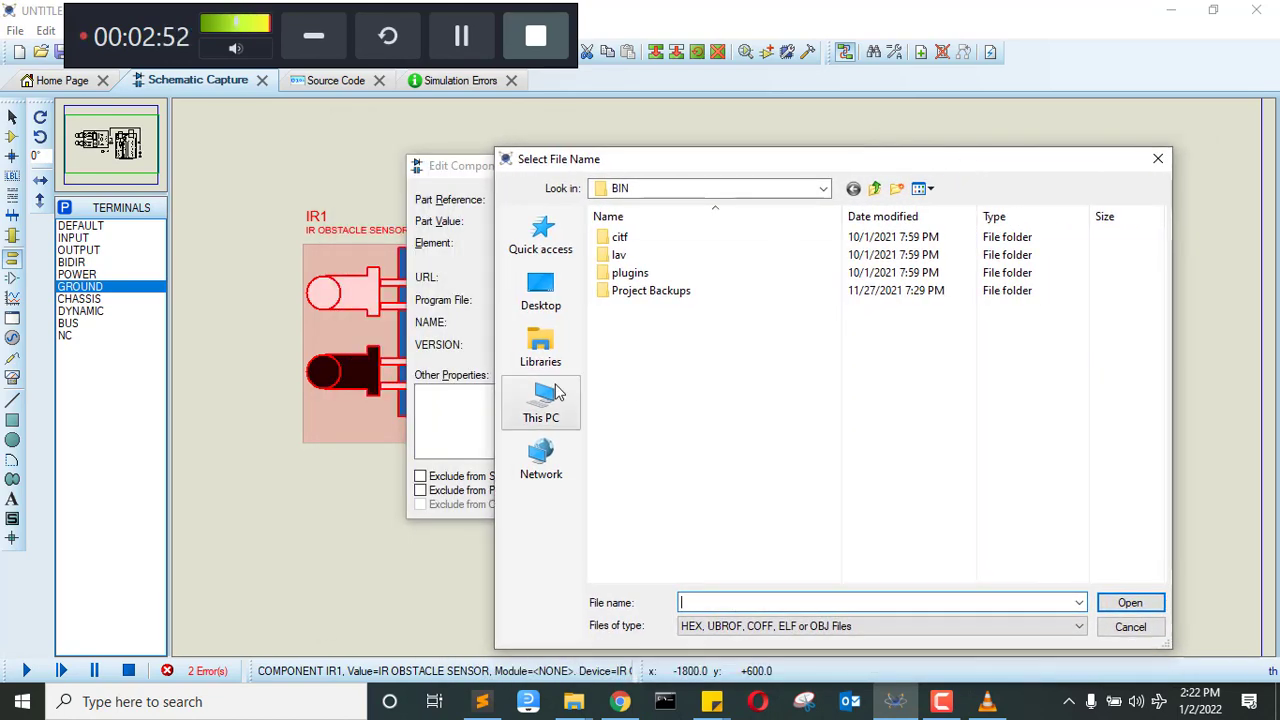
{"action": "left_click", "coordinate": [540, 403]}
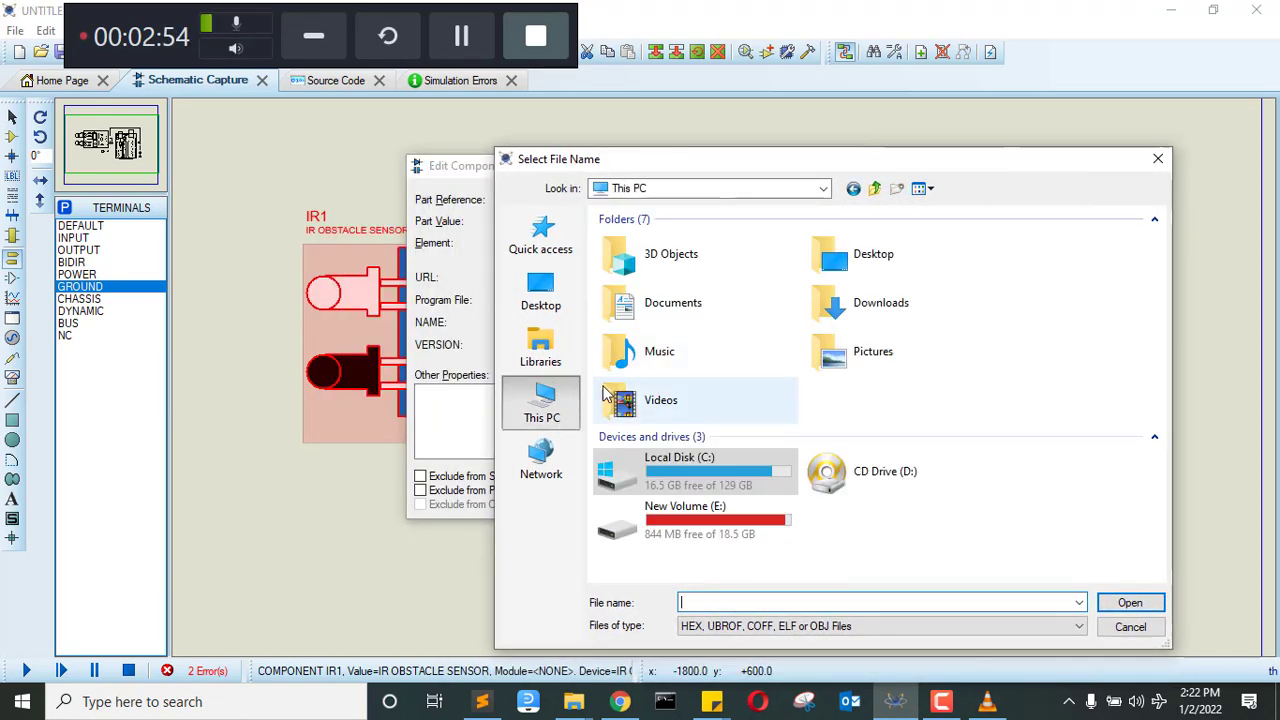
{"action": "double_click", "coordinate": [700, 472]}
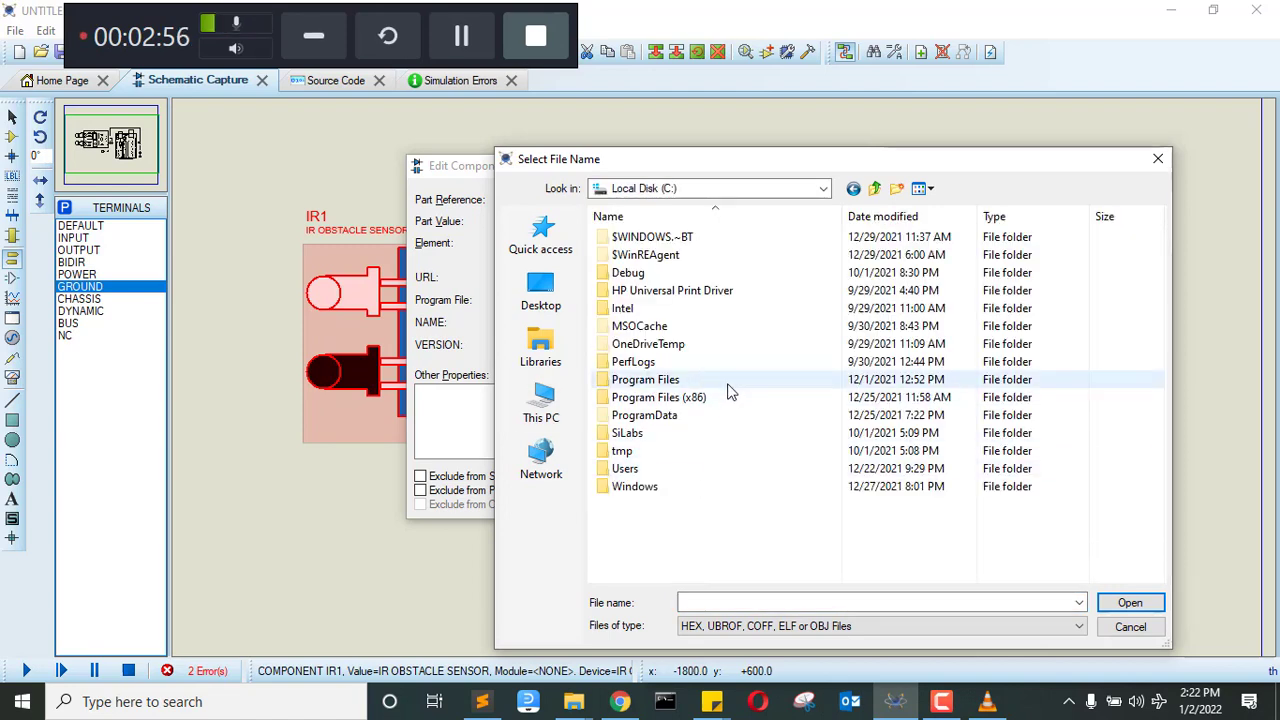
{"action": "double_click", "coordinate": [672, 399]}
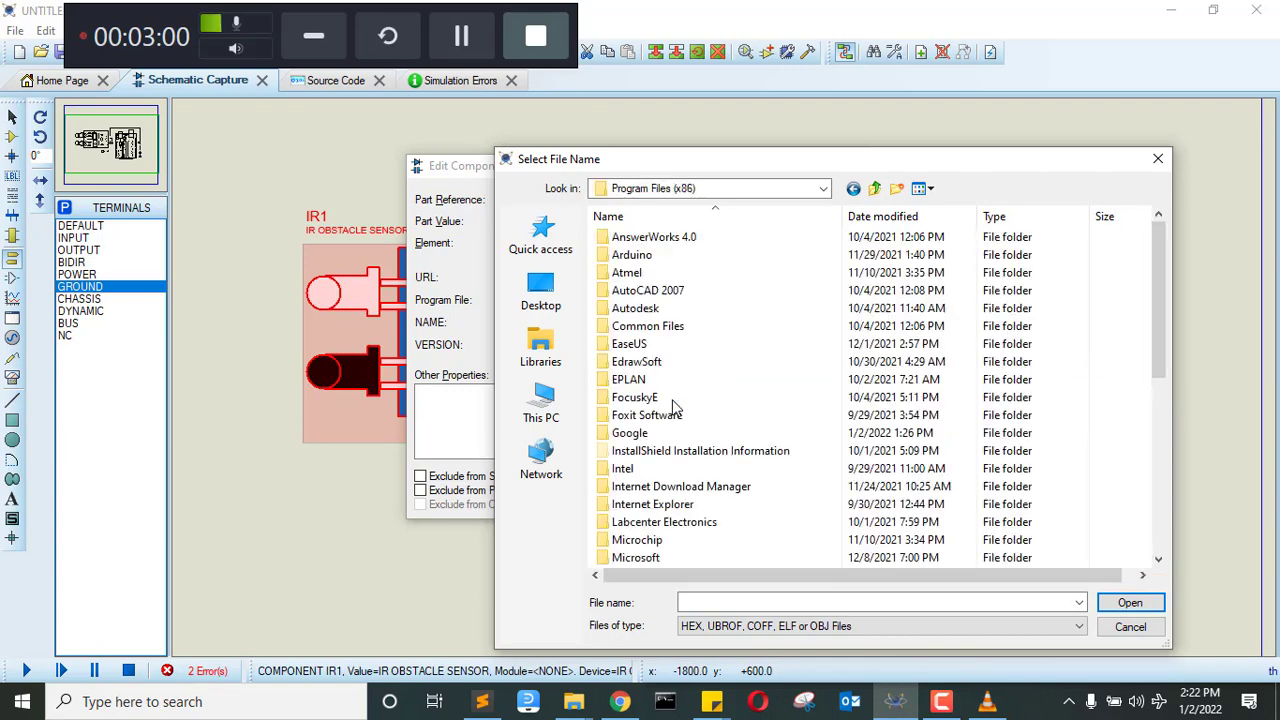
{"action": "double_click", "coordinate": [665, 523]}
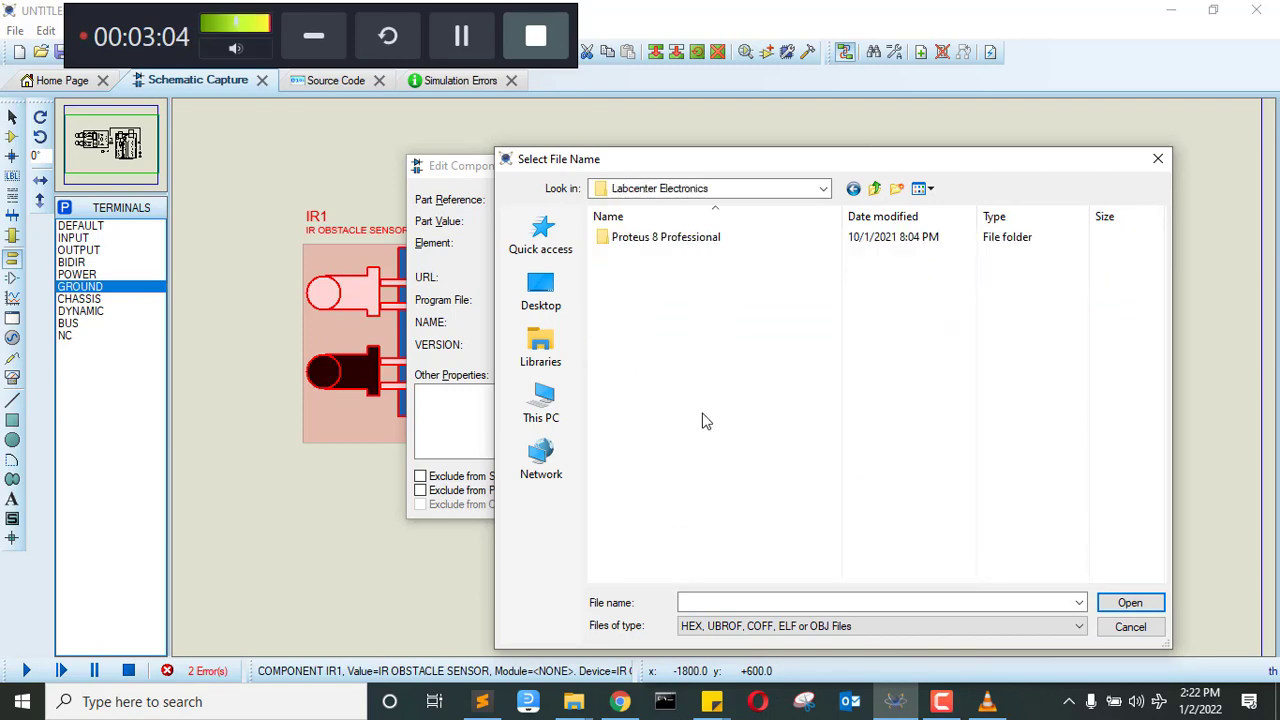
{"action": "double_click", "coordinate": [705, 240]}
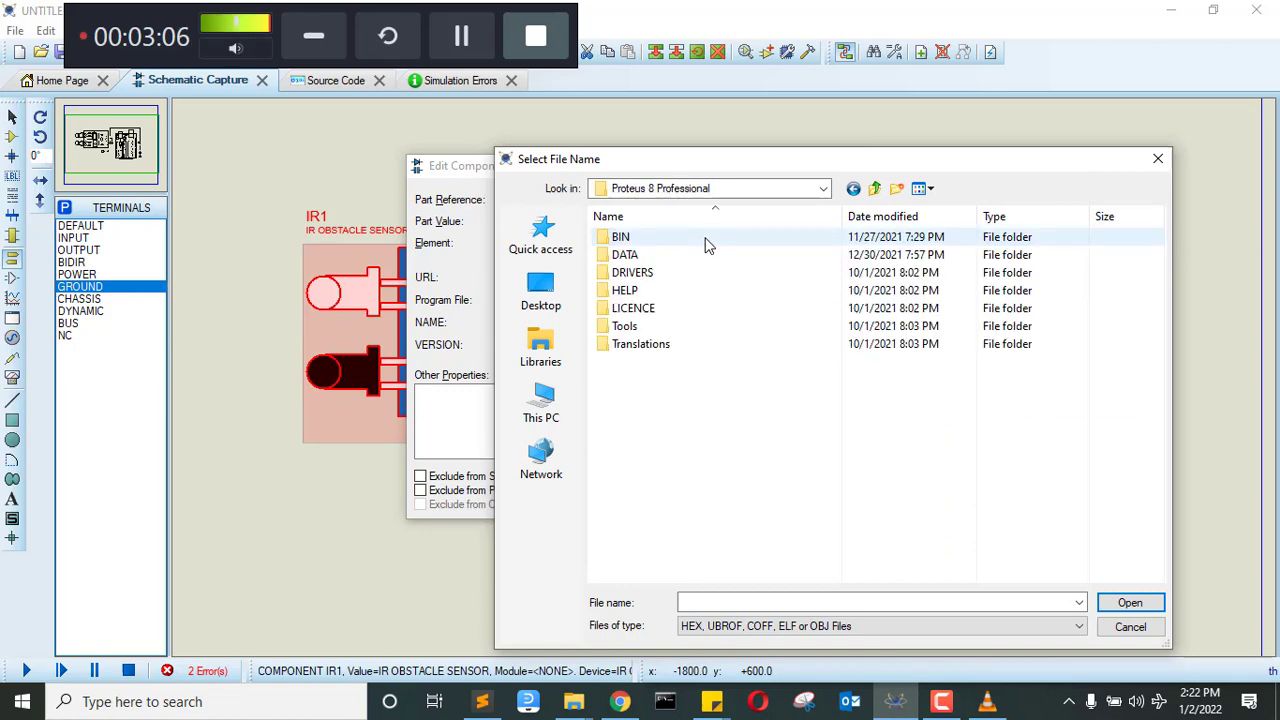
{"action": "double_click", "coordinate": [685, 256]}
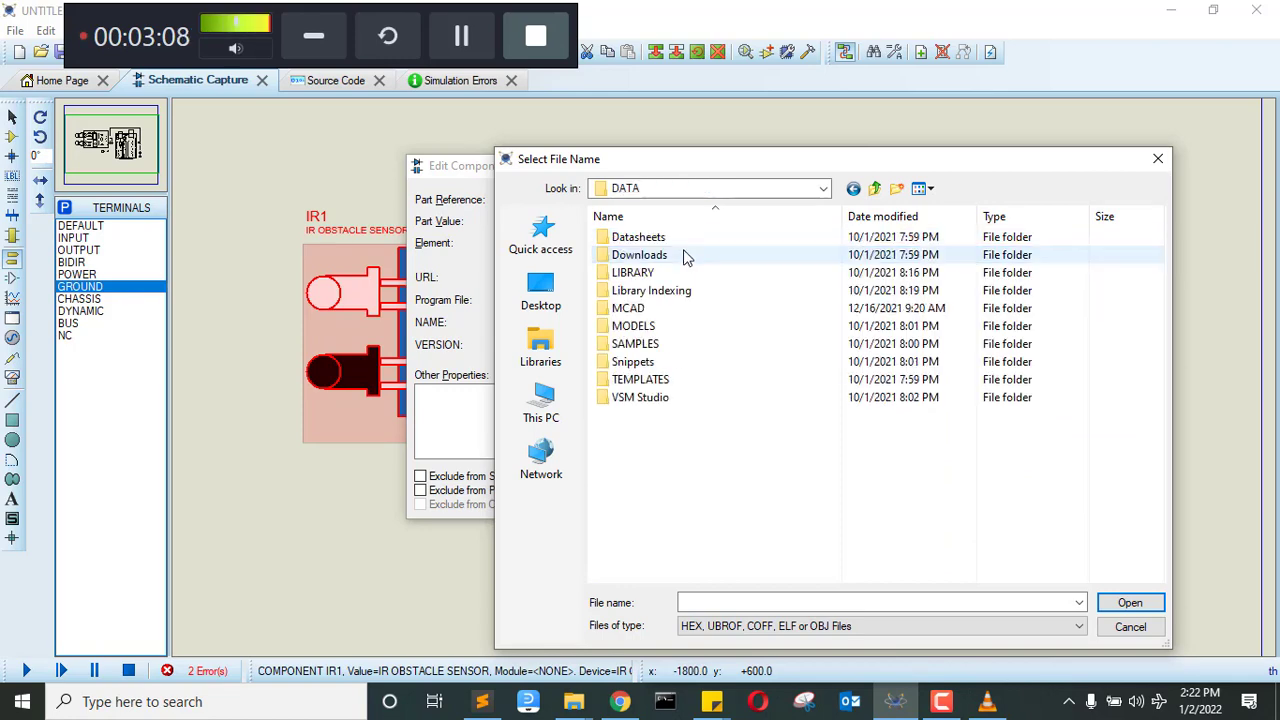
{"action": "double_click", "coordinate": [665, 273]}
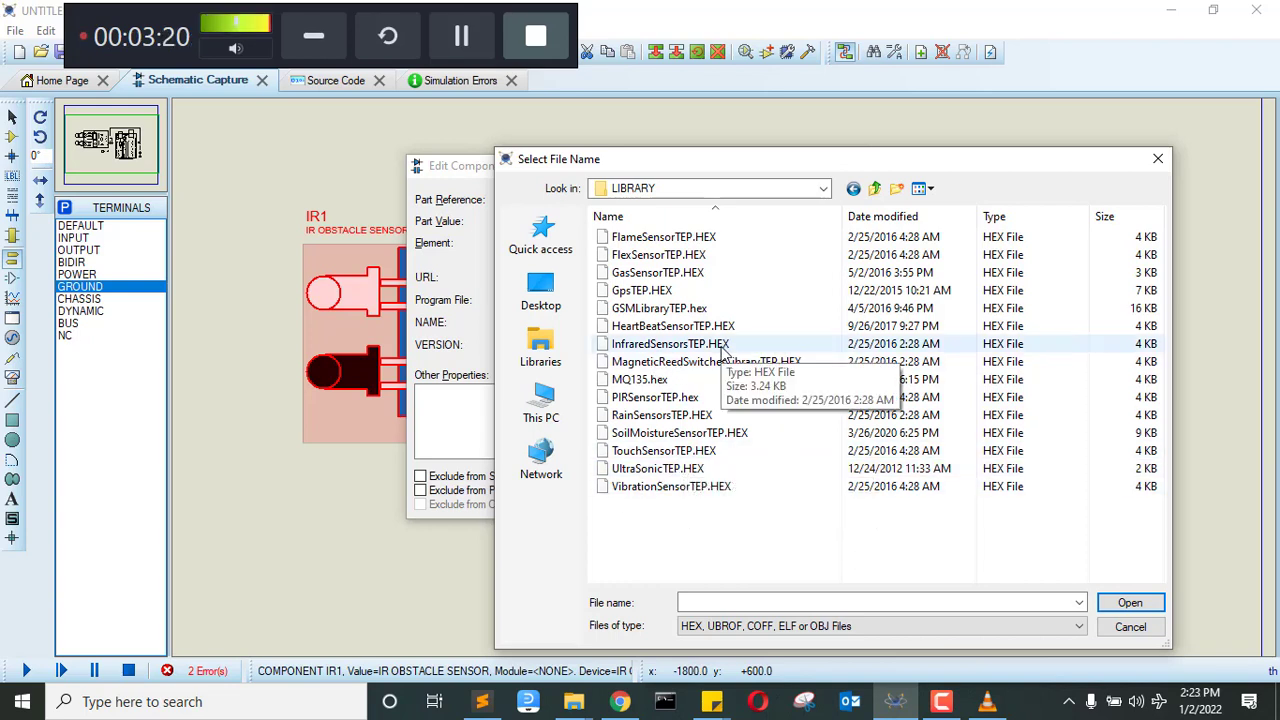
{"action": "left_click", "coordinate": [690, 345]}
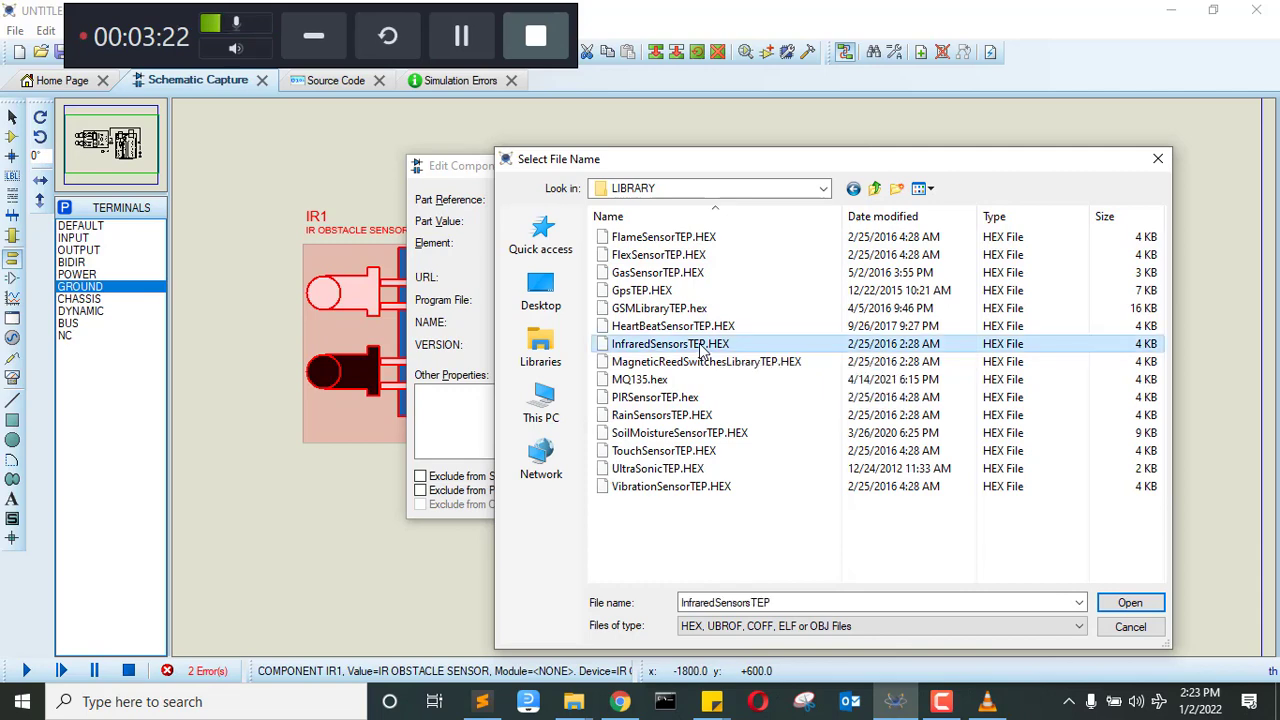
{"action": "left_click", "coordinate": [1120, 604]}
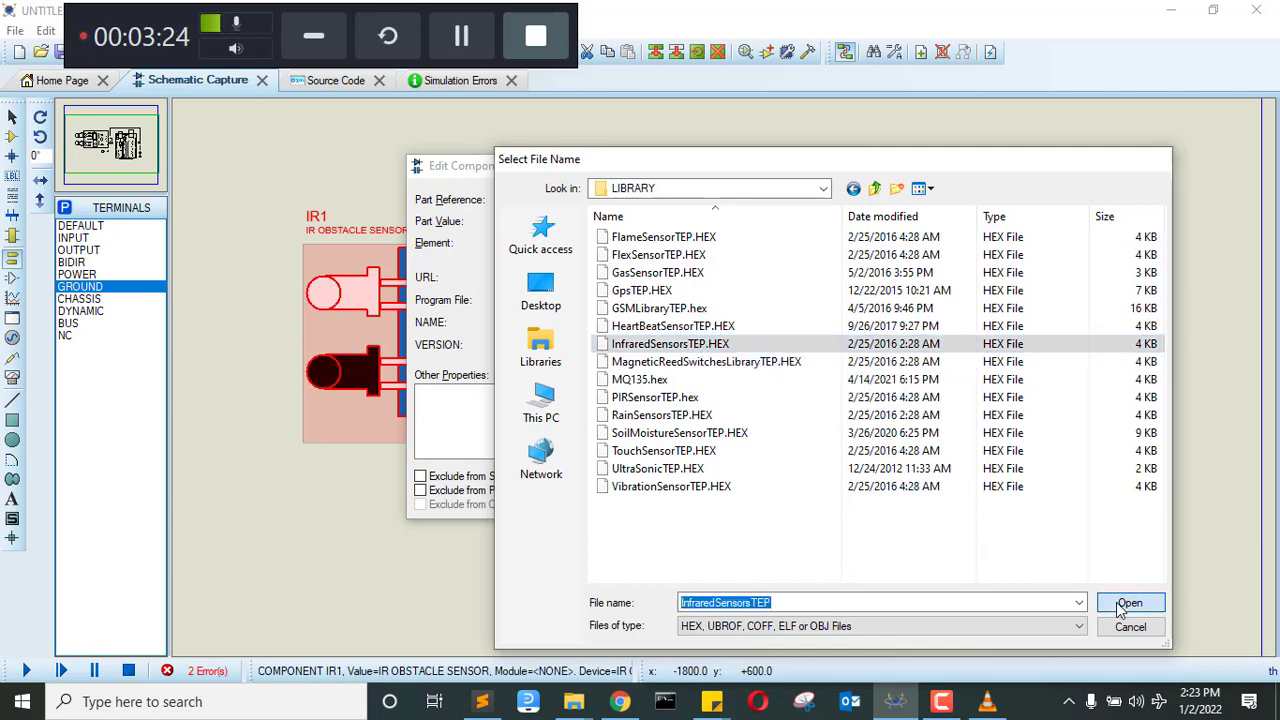
Confirm the sensor's program file, run the simulation, and toggle the logic probe to 1 and back to 0
{"action": "left_click", "coordinate": [822, 201]}
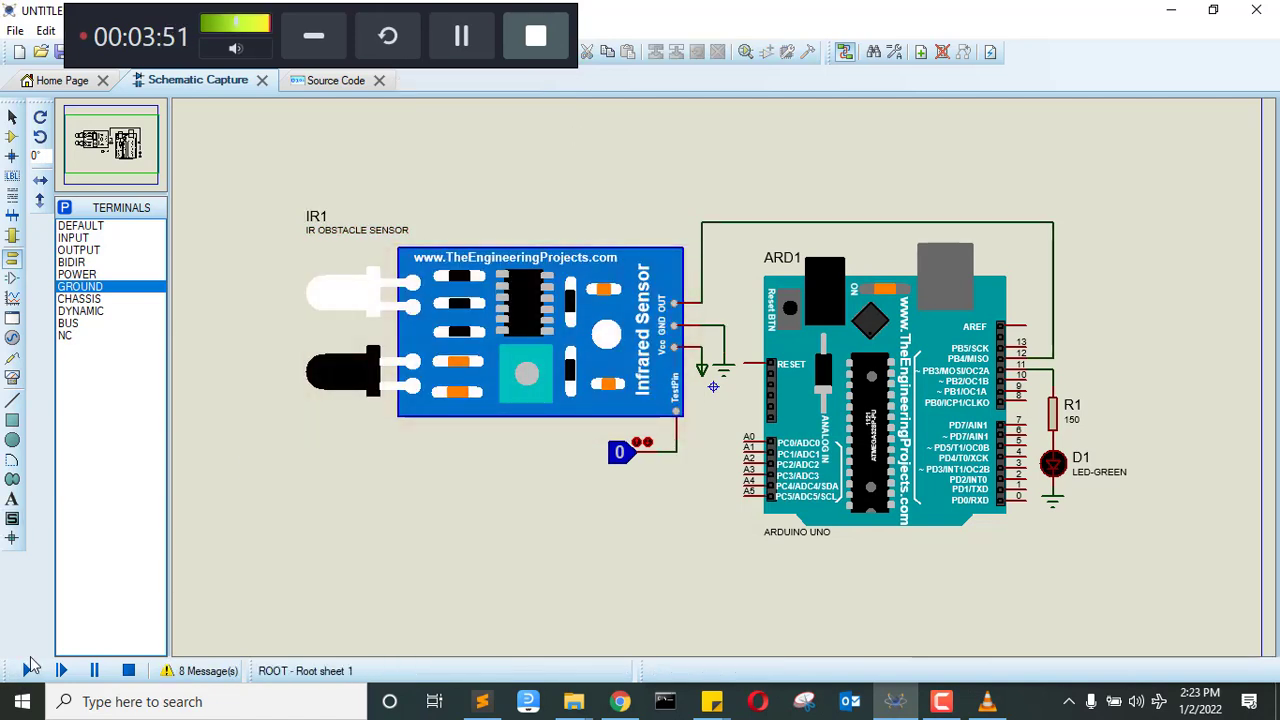
{"action": "left_click", "coordinate": [25, 671]}
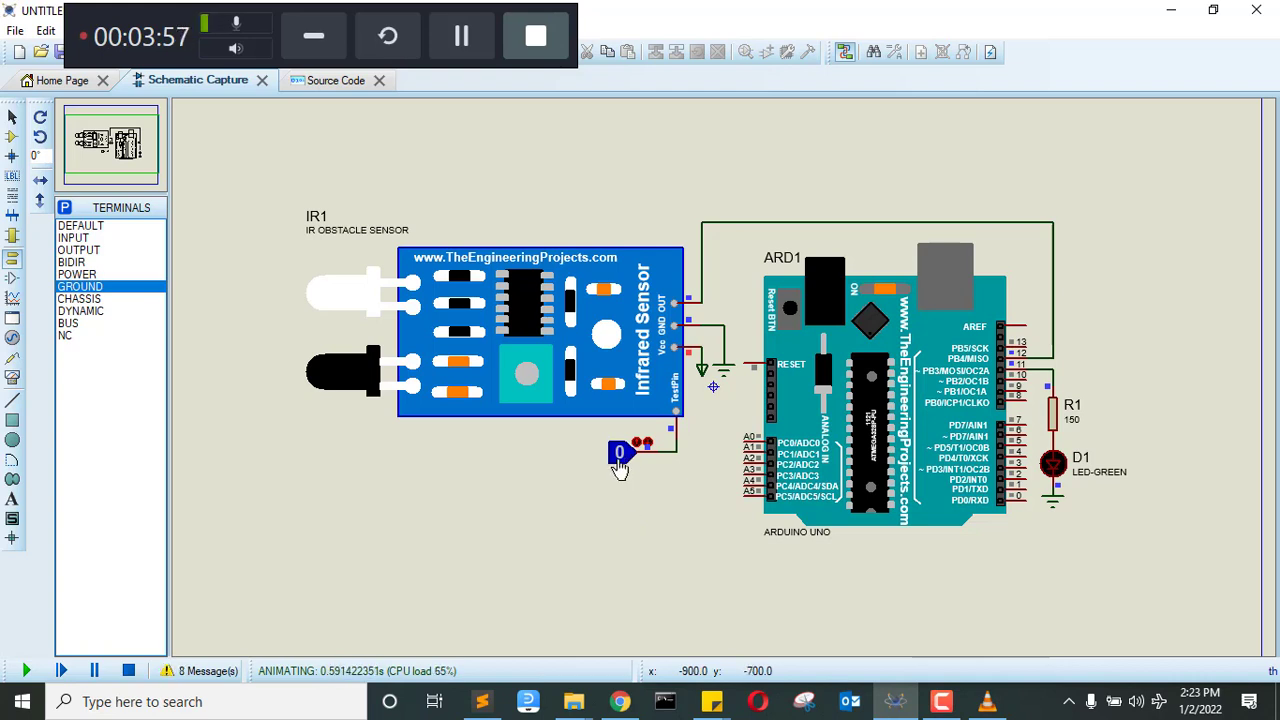
{"action": "left_click", "coordinate": [619, 456]}
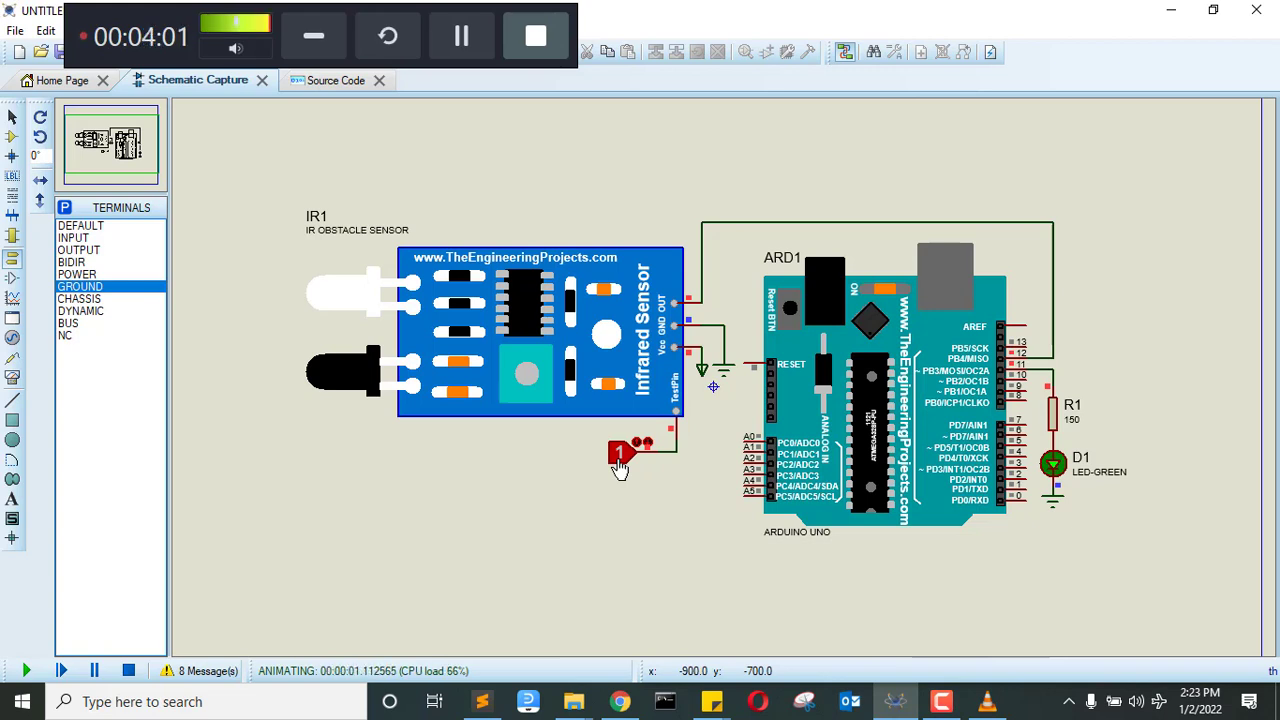
{"action": "left_click", "coordinate": [619, 456]}
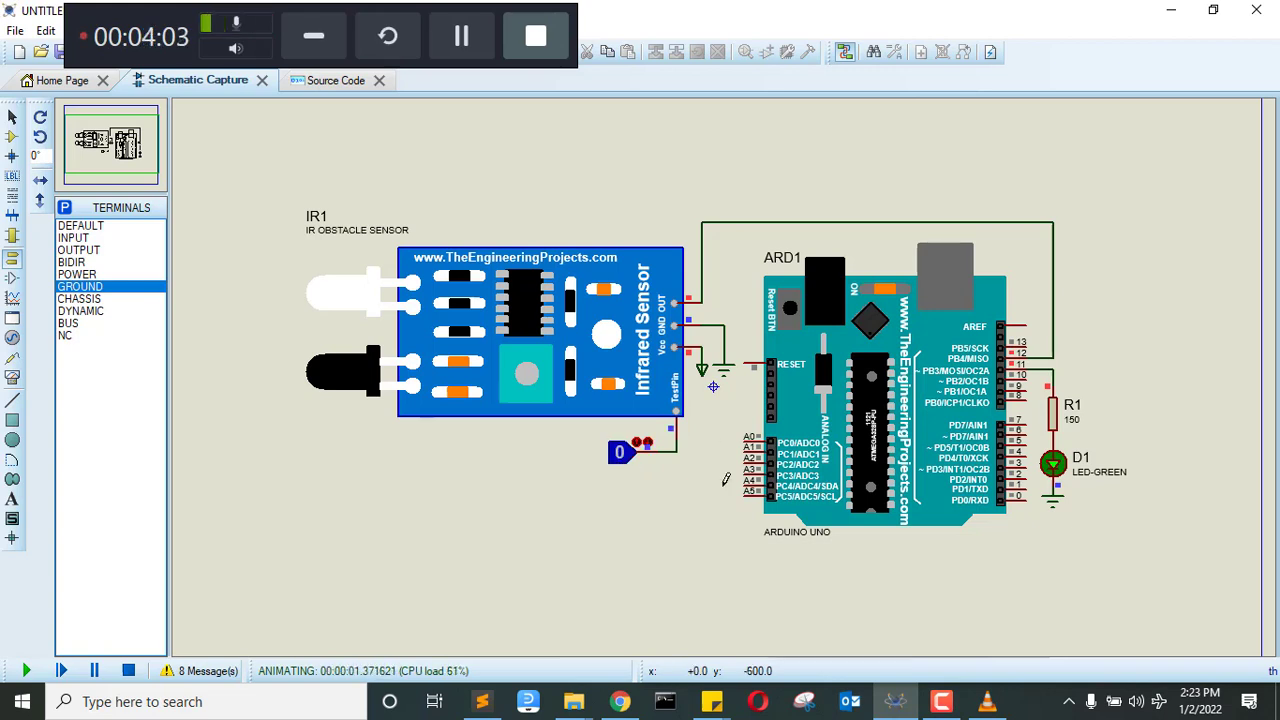